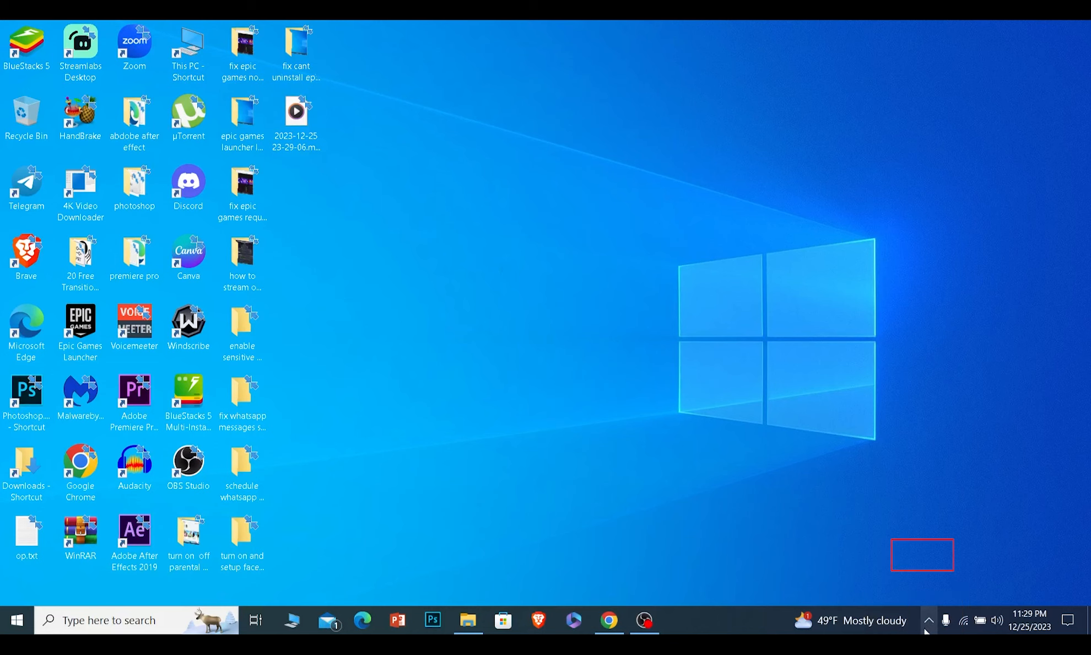
End the EpicGamesLauncher background process from Task Manager and close Task Manager
right_click(873, 620)
click(912, 557)
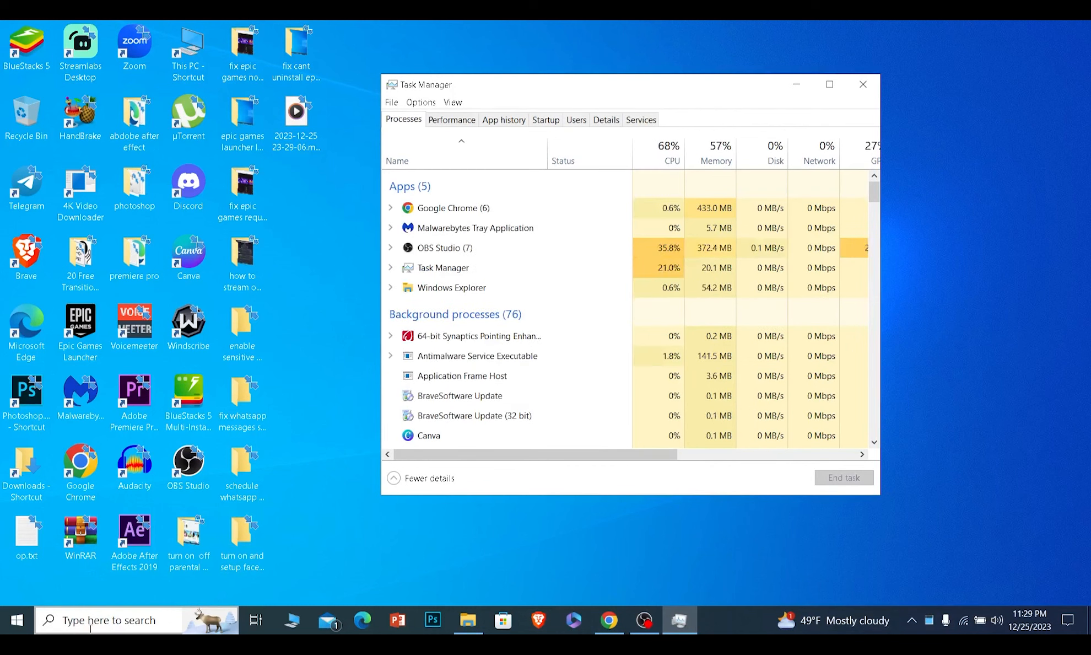
scroll(467, 296, down, 5)
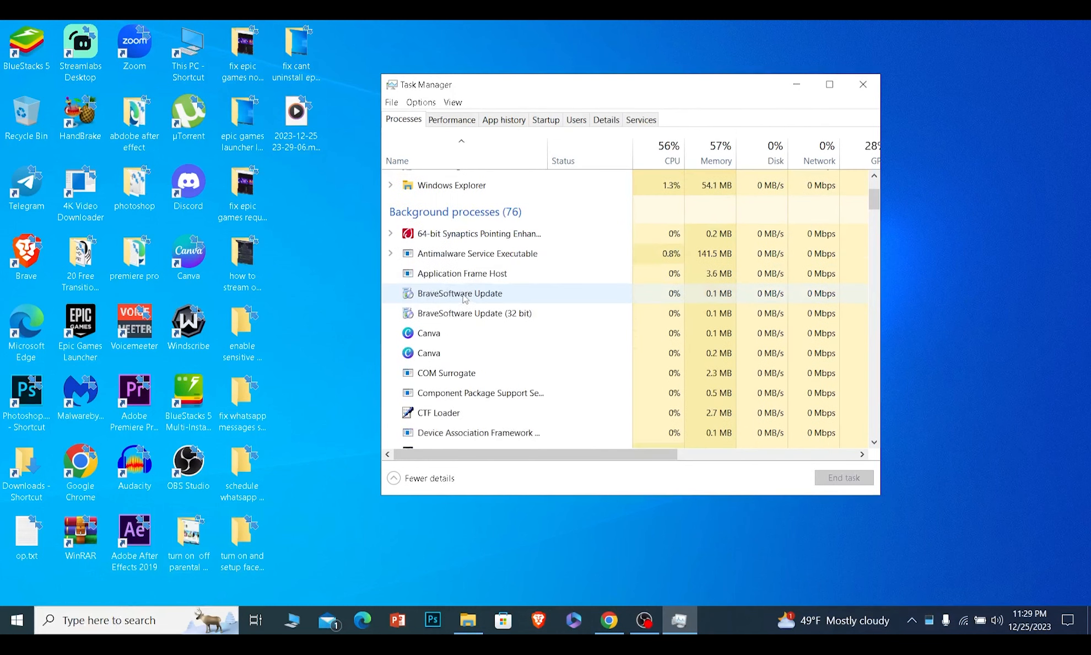
scroll(467, 297, down, 5)
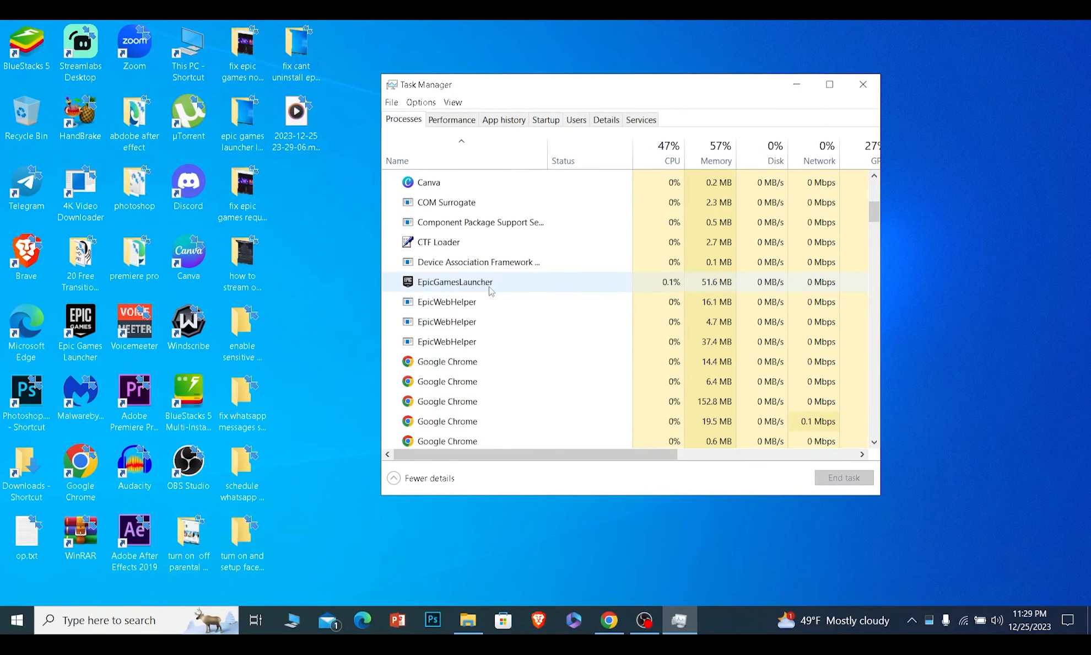
right_click(516, 290)
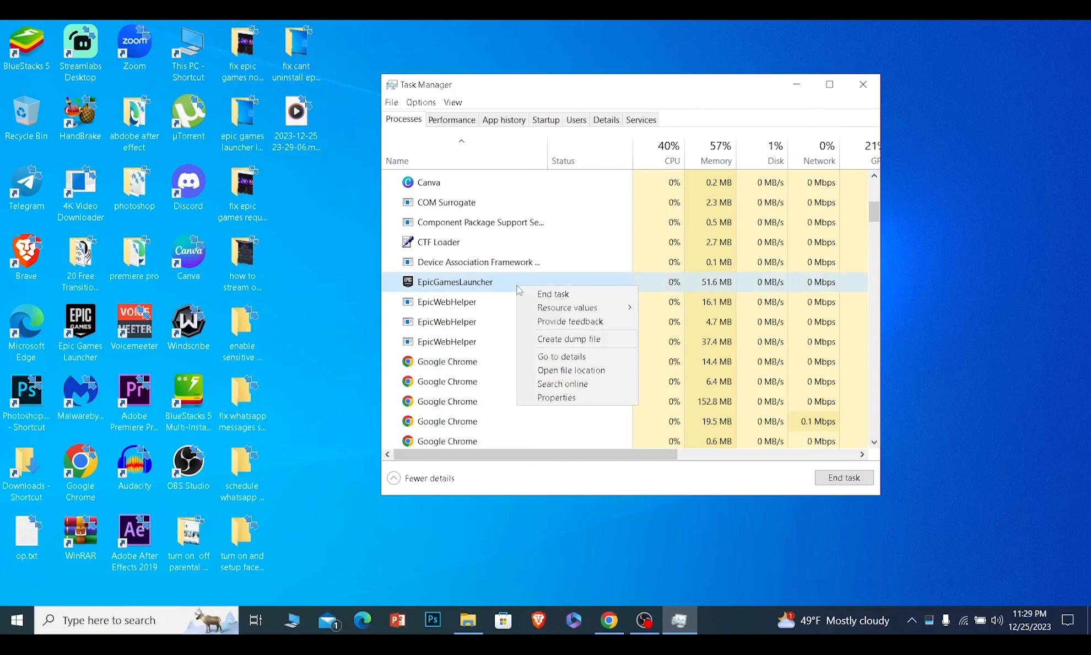
click(548, 297)
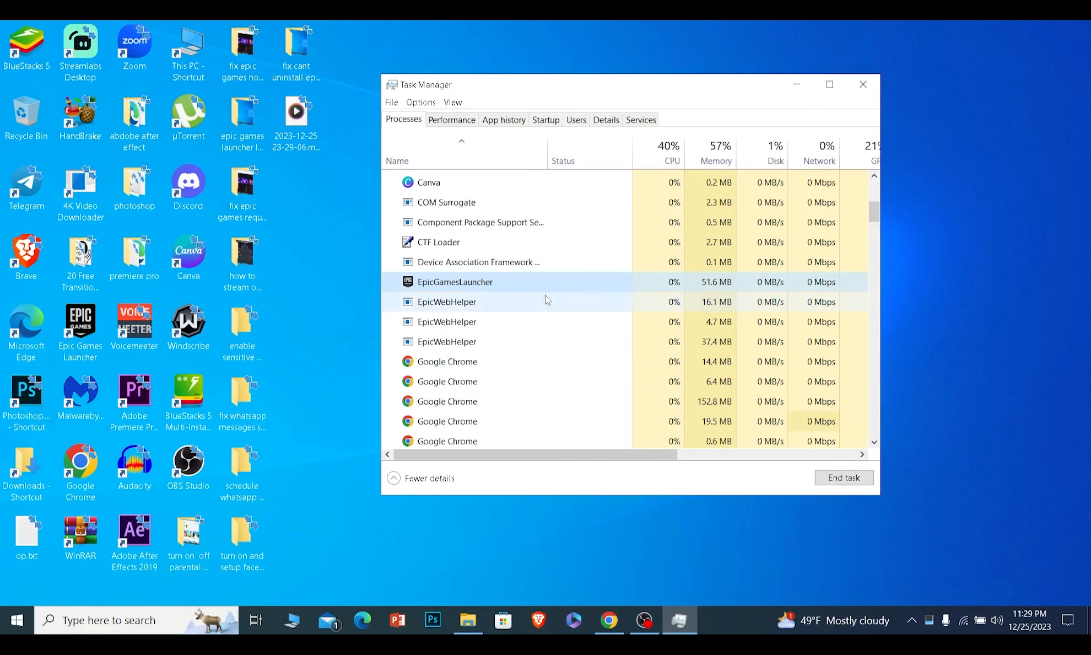
click(863, 84)
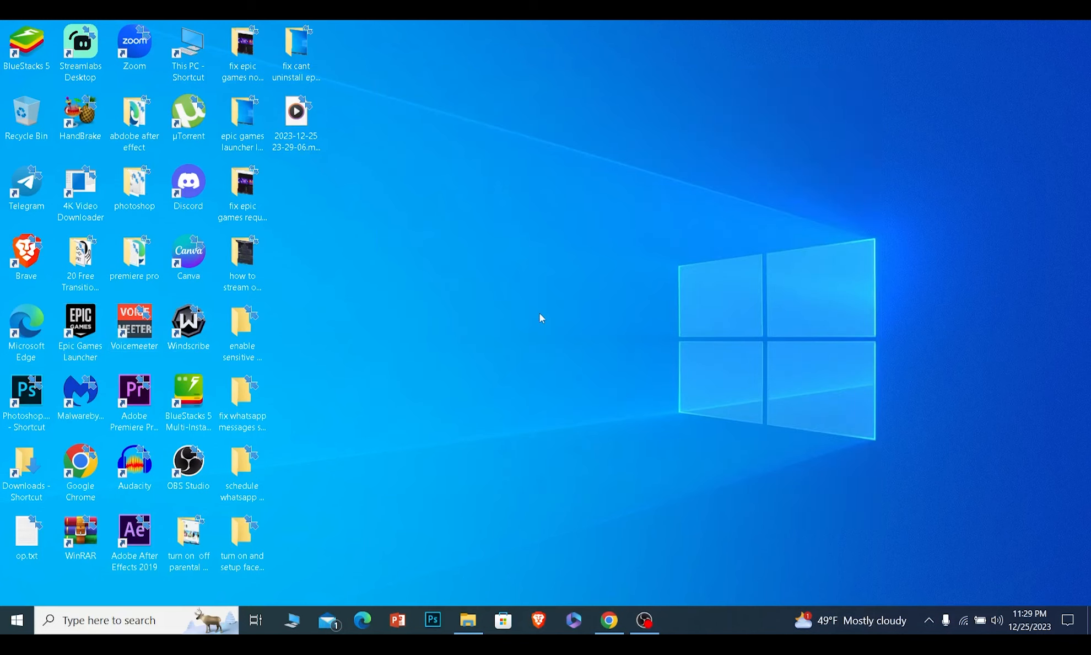
Reach the %appdata% folder through the Run dialog from Windows search
click(112, 621)
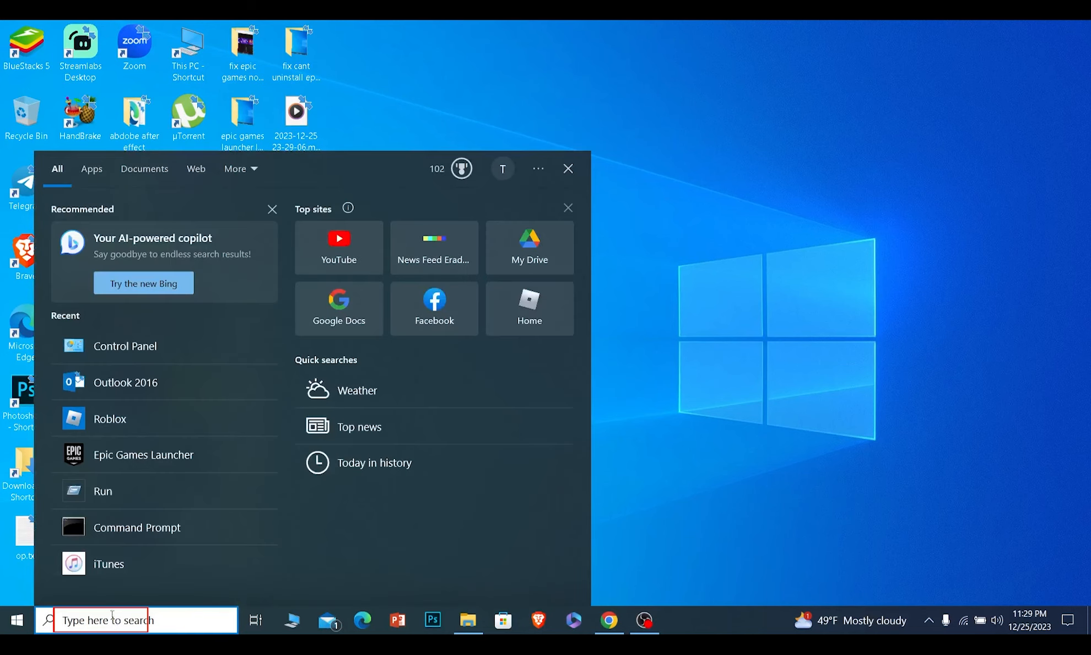
click(124, 491)
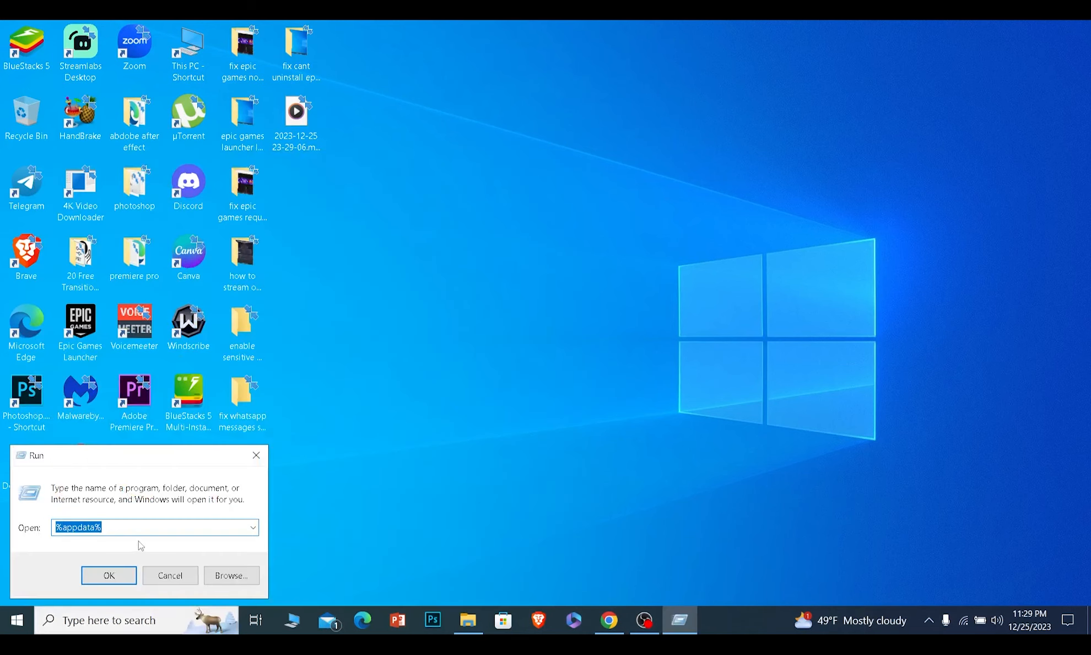
text(%appdata%)
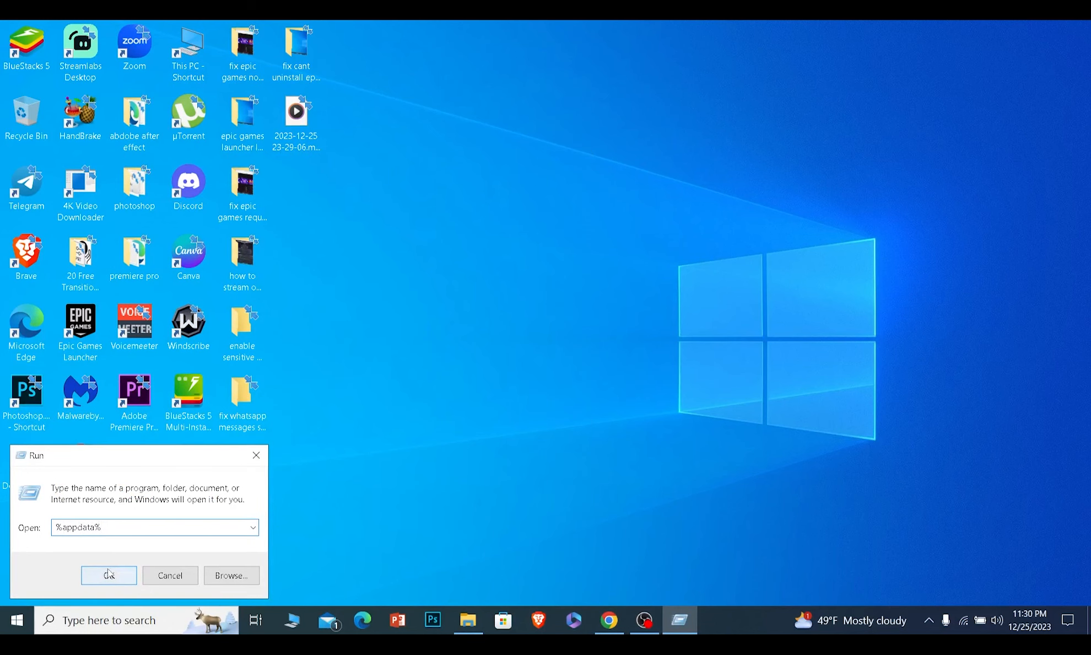
click(110, 575)
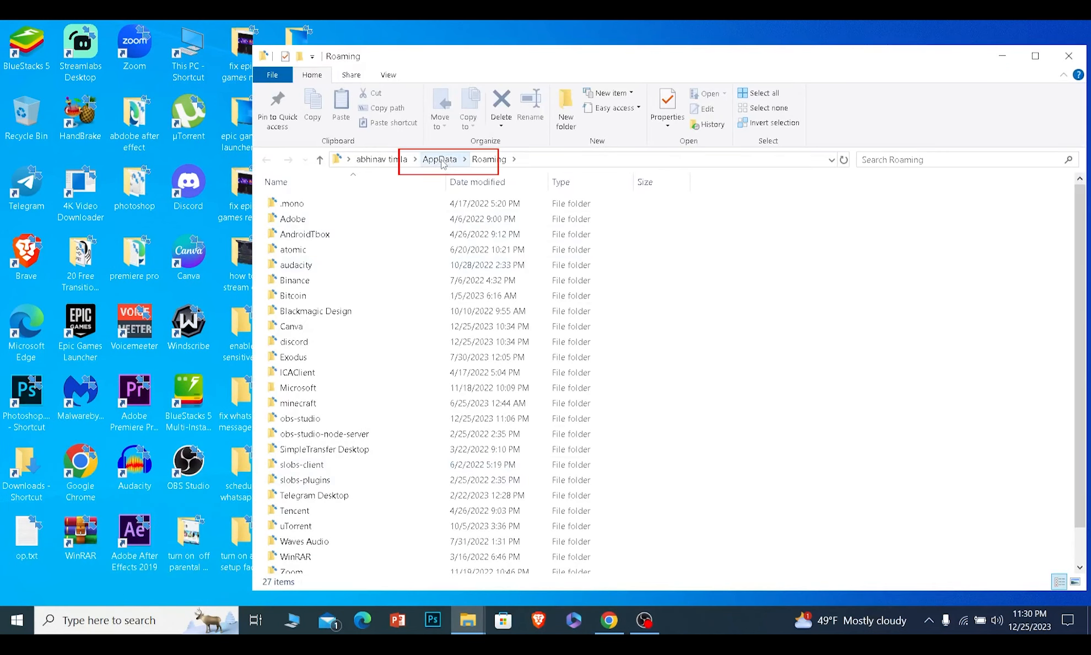
Delete the webcache_4430 folder in AppData\Local\EpicGamesLauncher\Saved
click(439, 160)
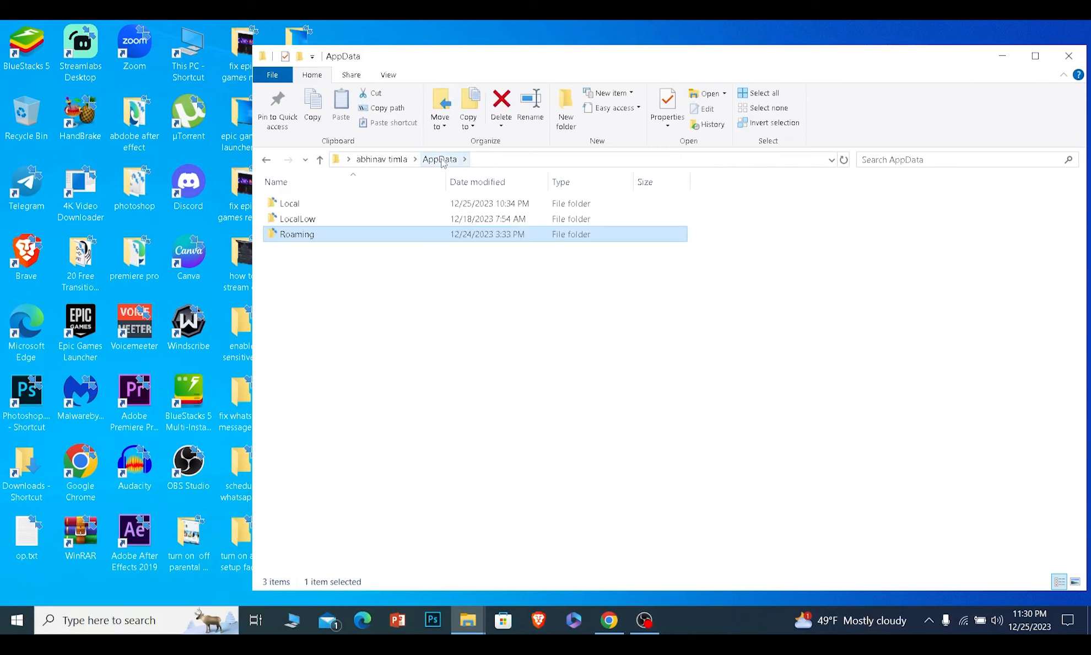
double_click(290, 204)
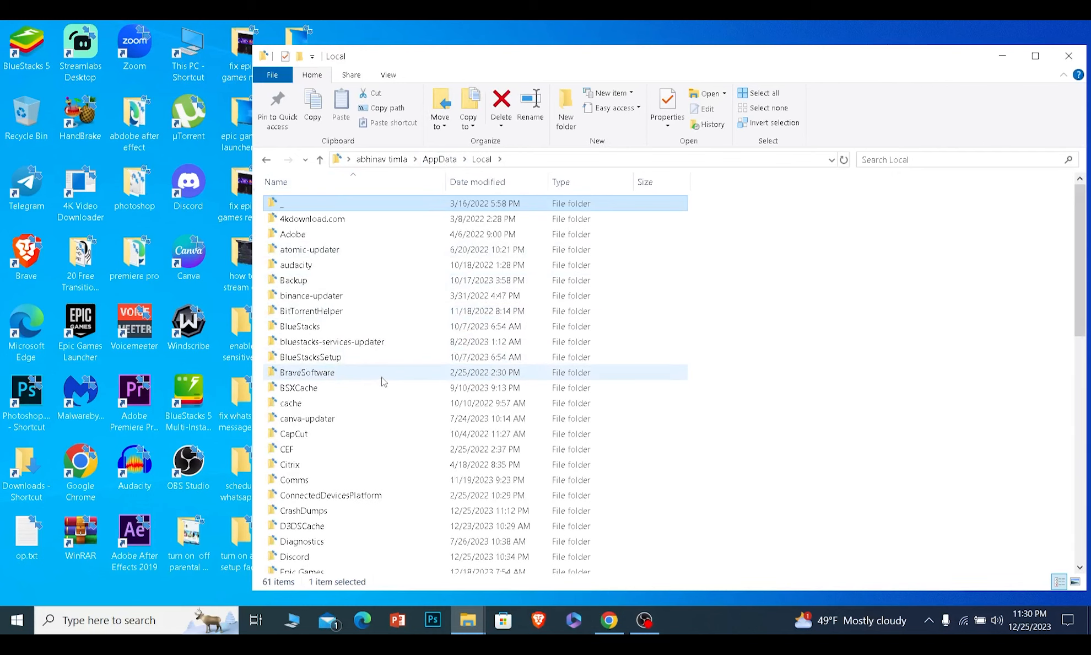
scroll(382, 377, down, 3)
scroll(381, 377, down, 2)
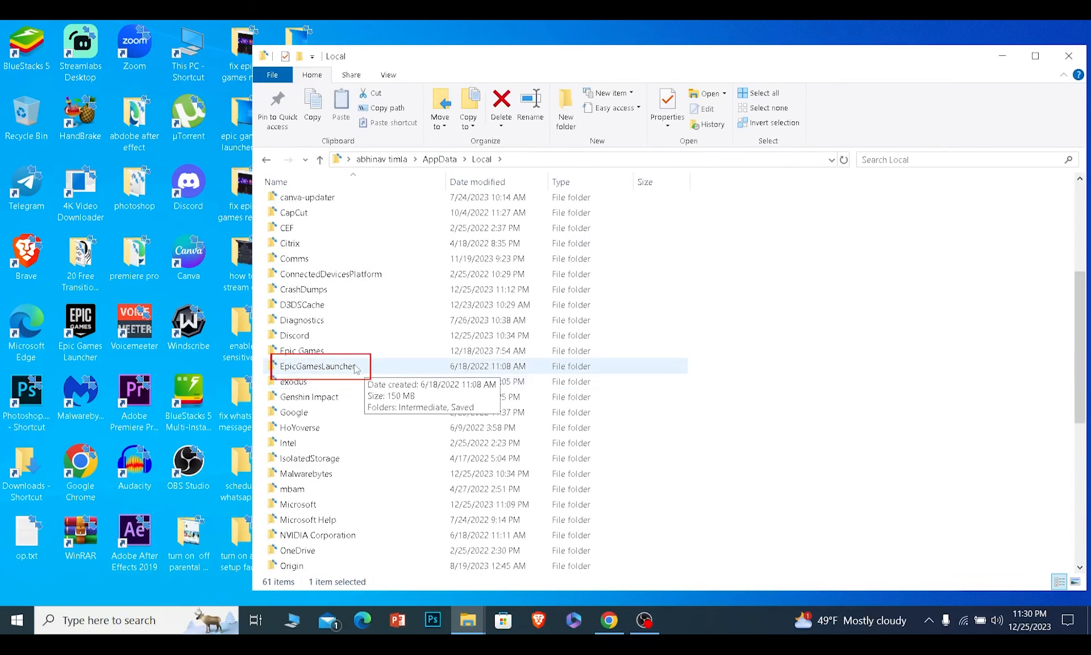
double_click(356, 370)
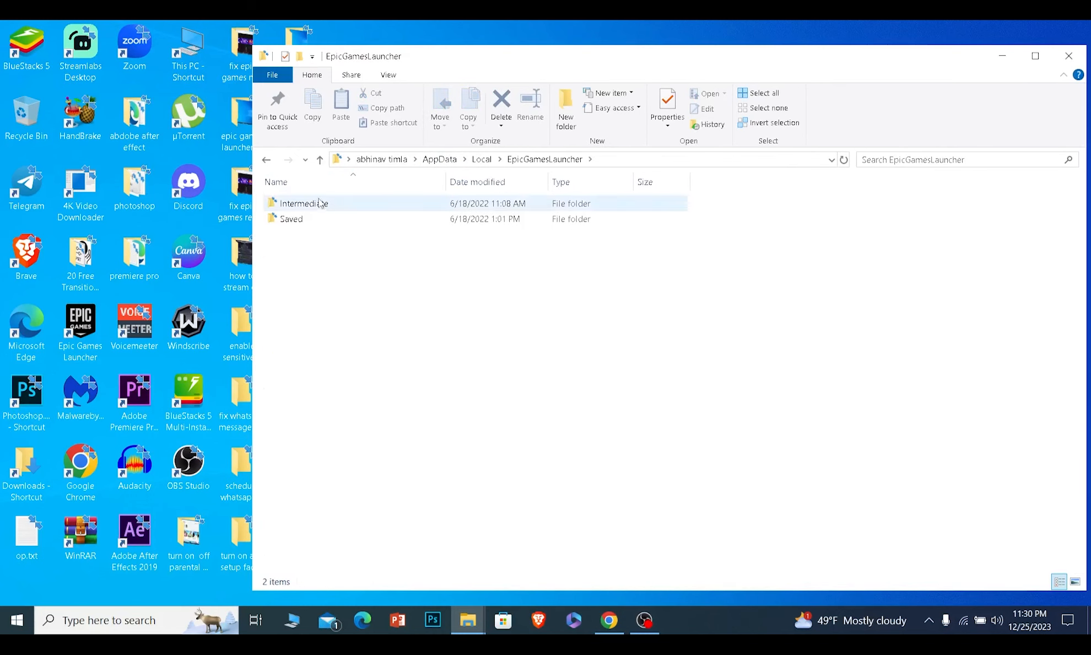
double_click(319, 220)
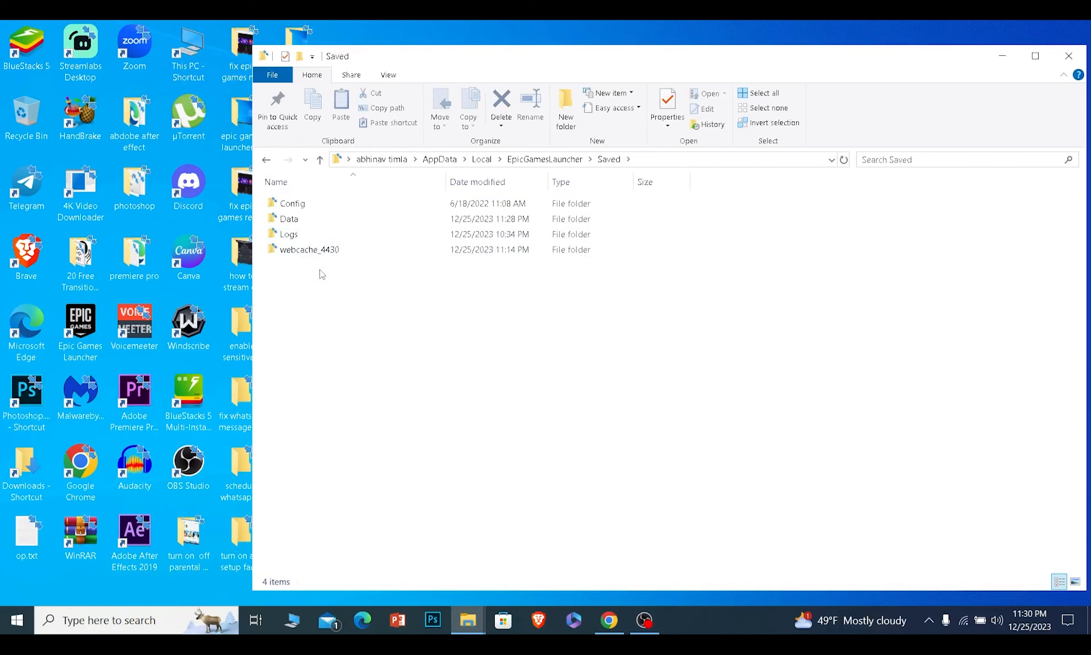
click(325, 253)
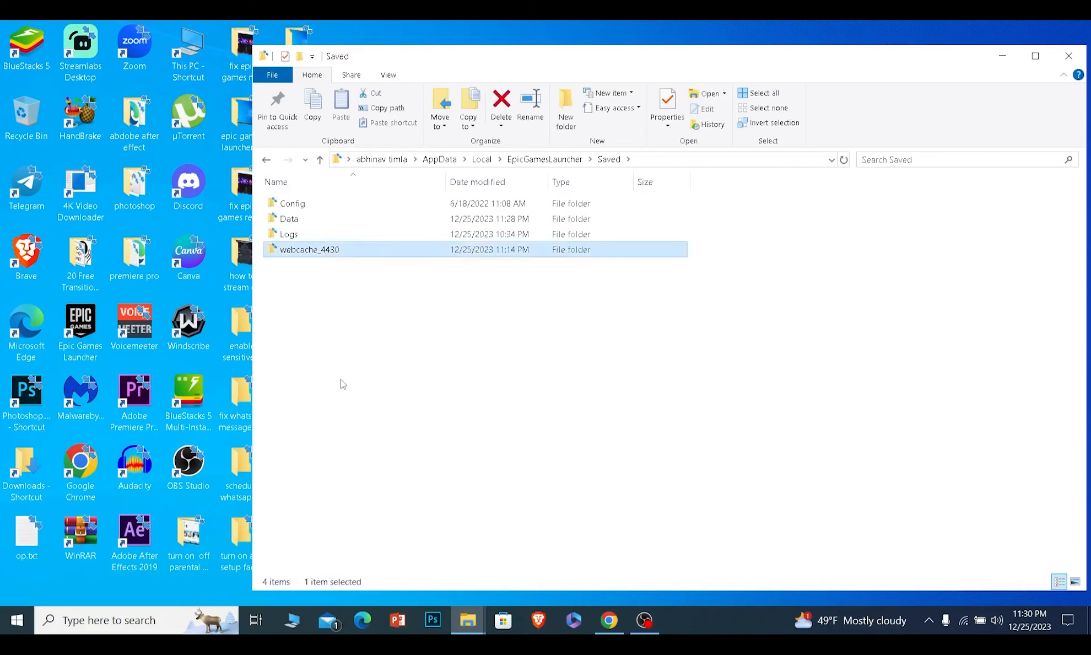
key(Delete)
Empty the Recycle Bin to permanently remove webcache_4430, confirming the deletion
click(1070, 56)
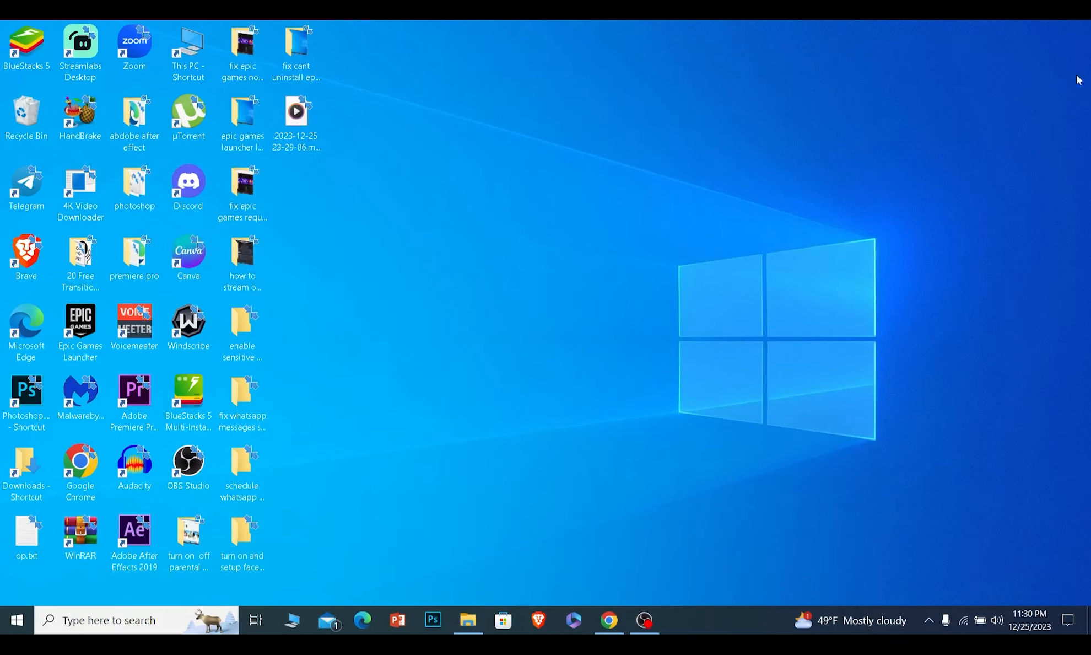
right_click(23, 110)
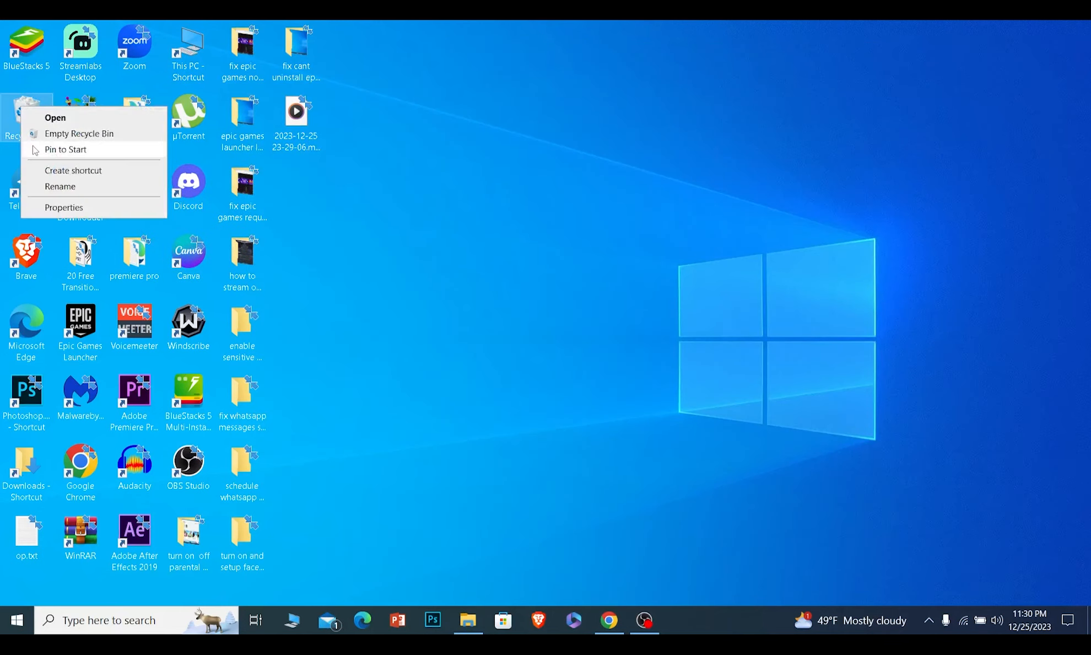
click(78, 133)
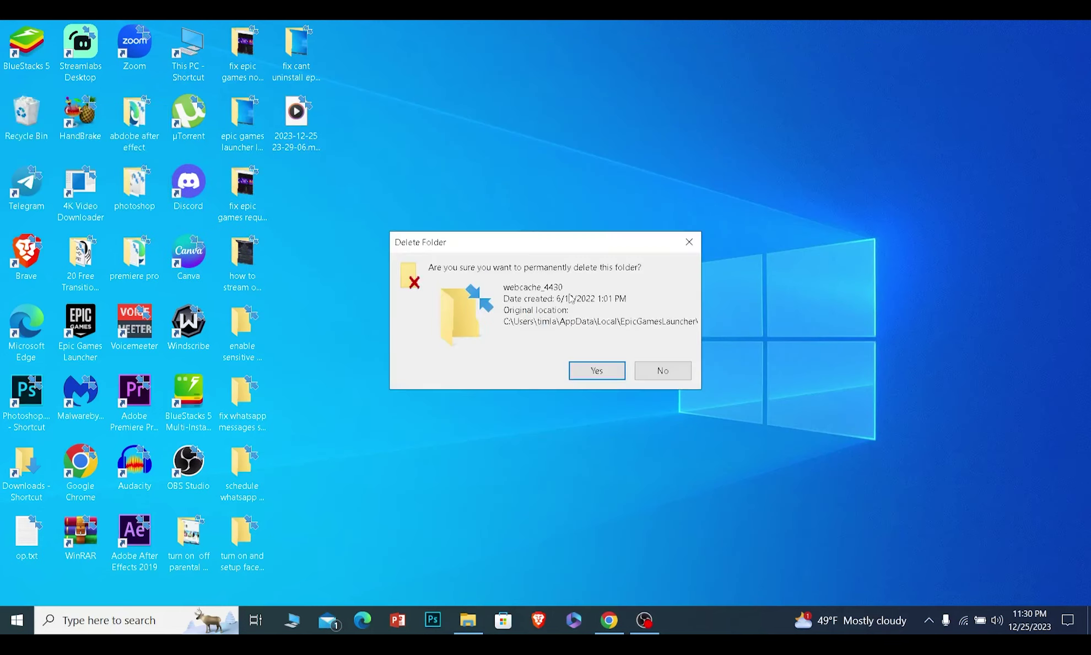
click(595, 370)
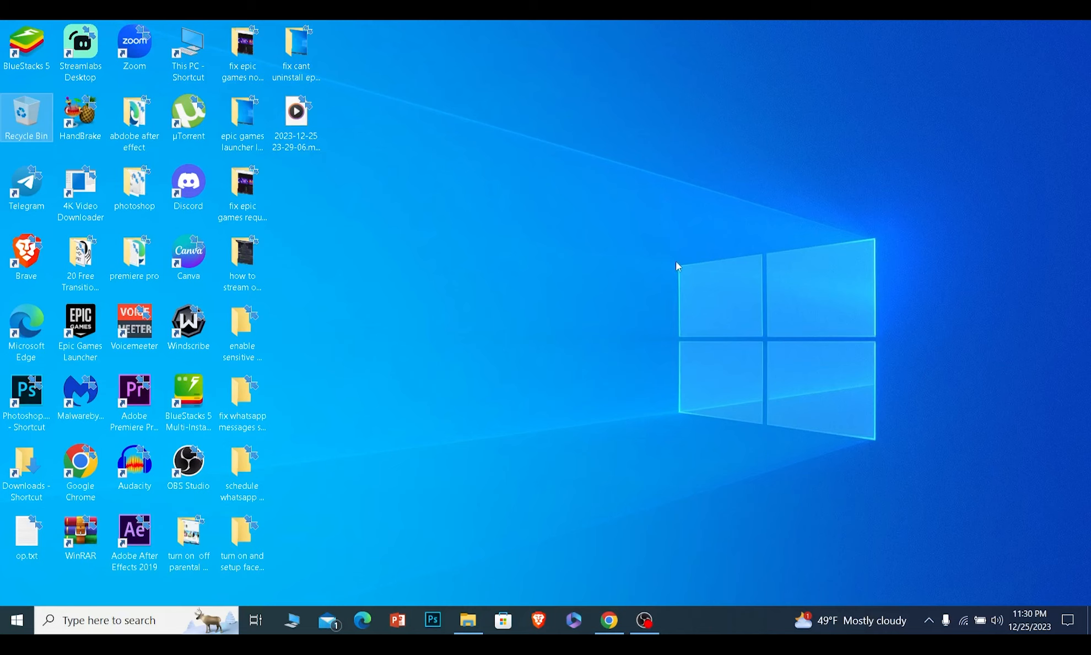
drag(668, 257, 876, 437)
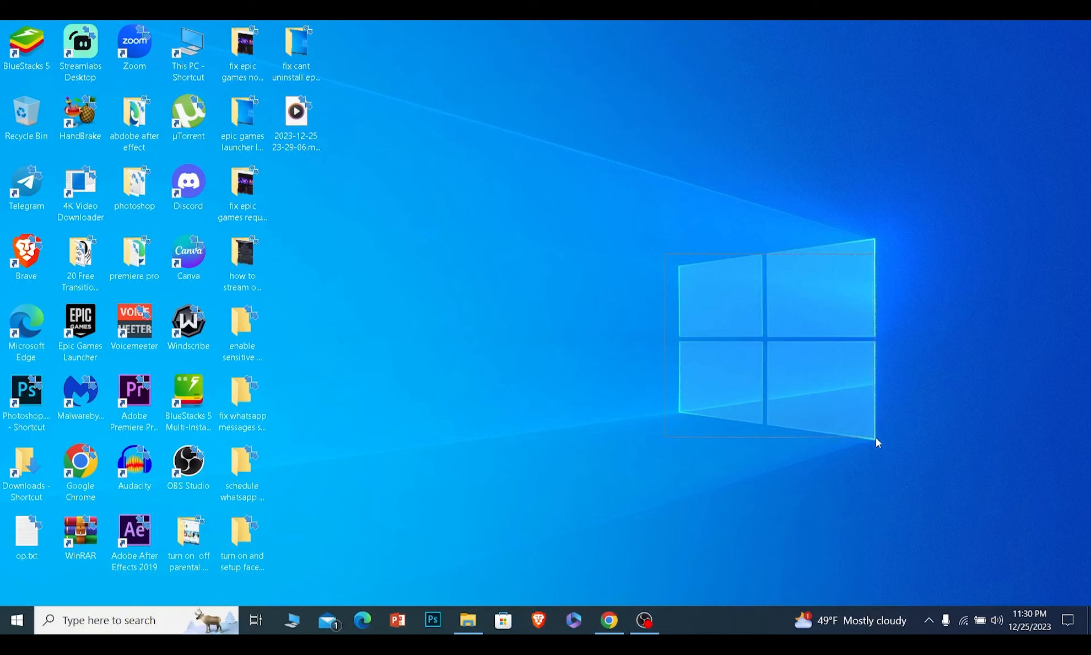